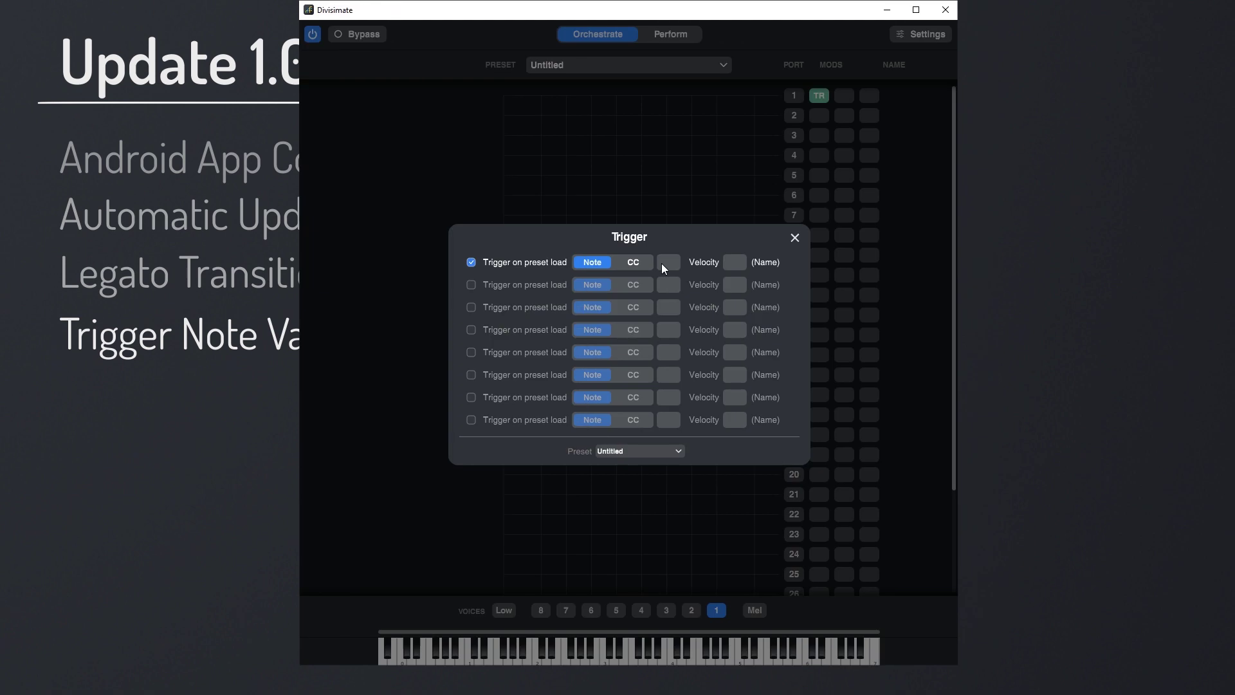
# Give the first preset-load trigger note C-1 and velocity 19.
pyautogui.click(668, 262)
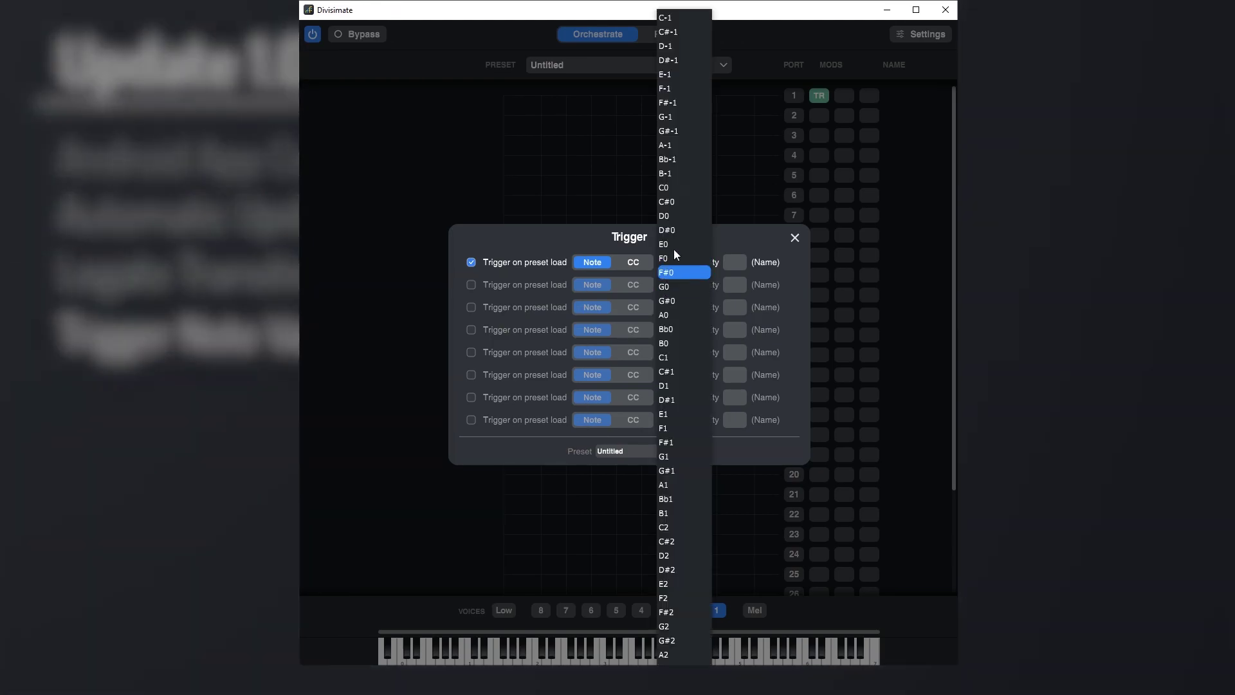
pyautogui.scroll(-6, 682, 239)
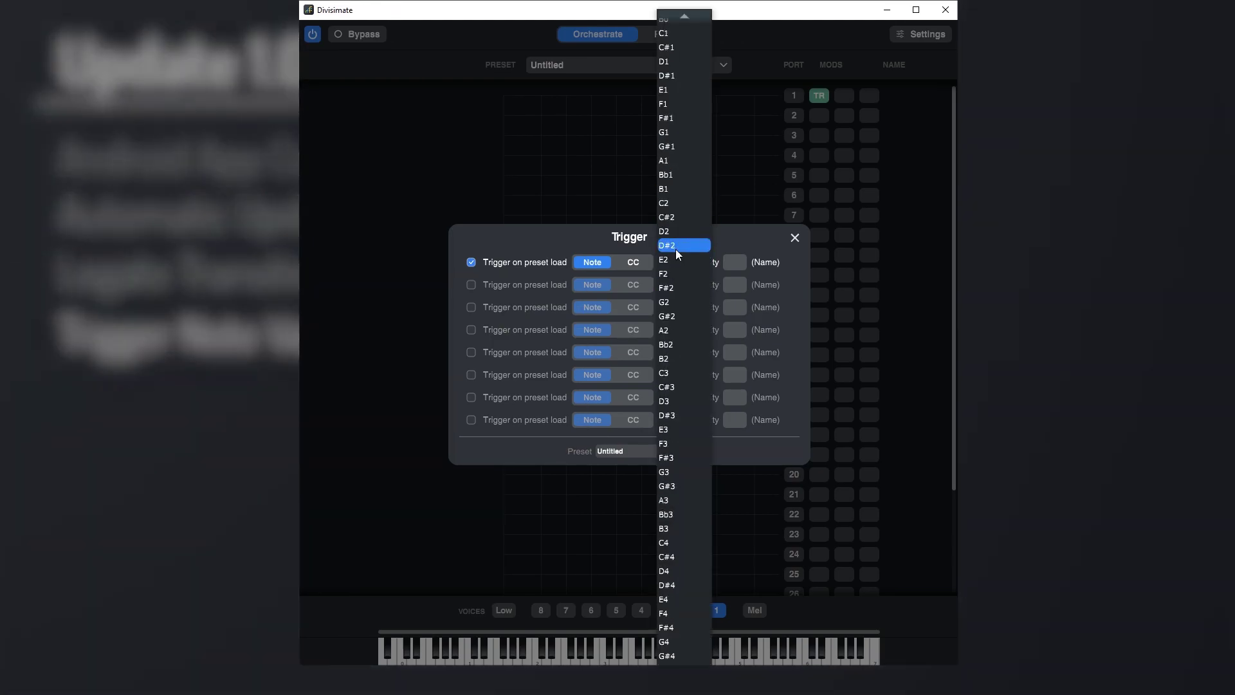
pyautogui.scroll(-6, 683, 249)
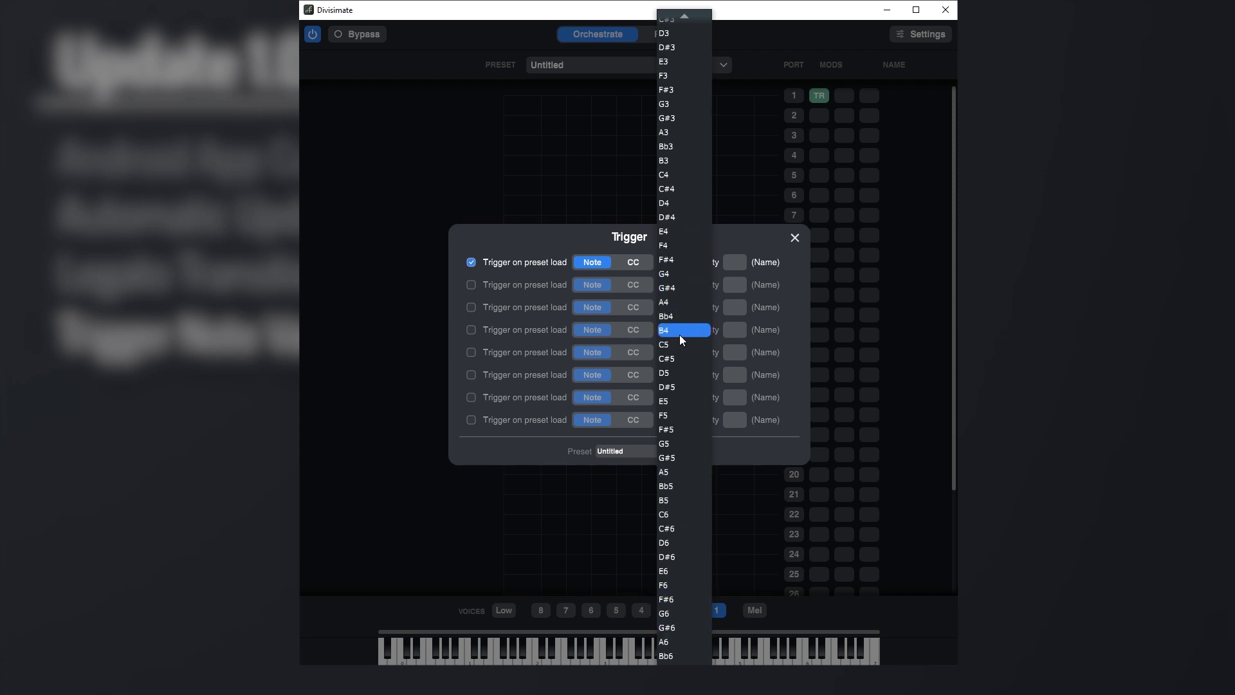
pyautogui.scroll(10, 679, 334)
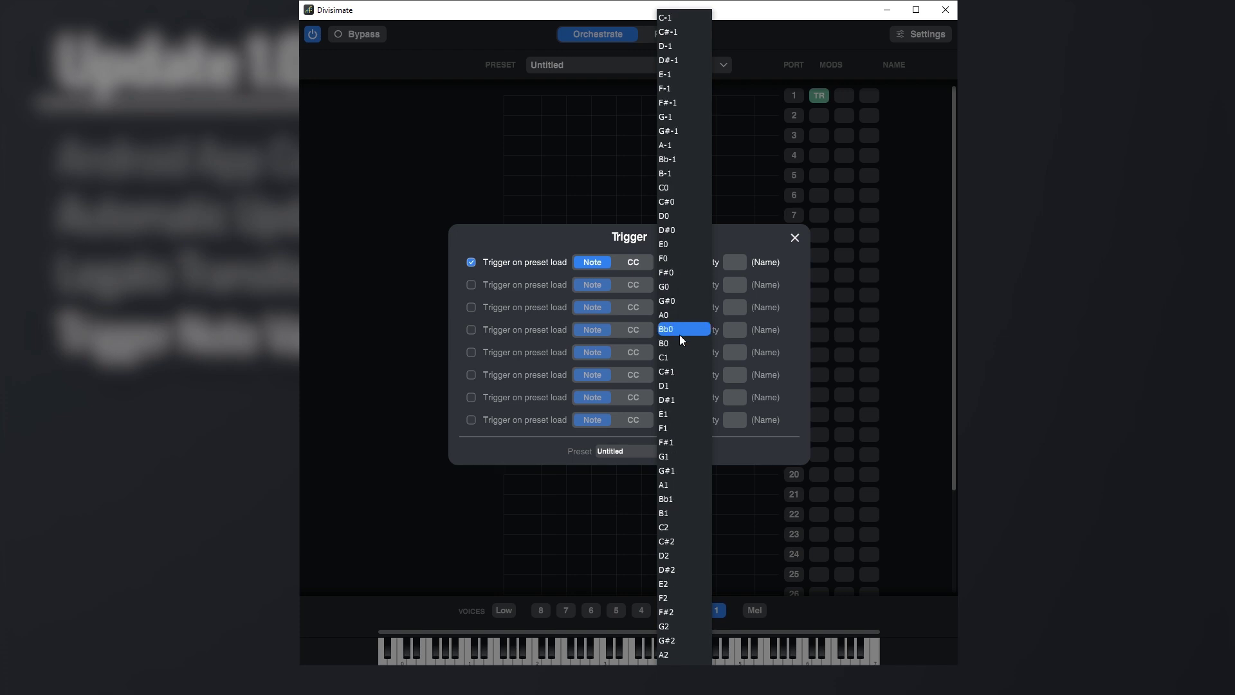
pyautogui.click(688, 16)
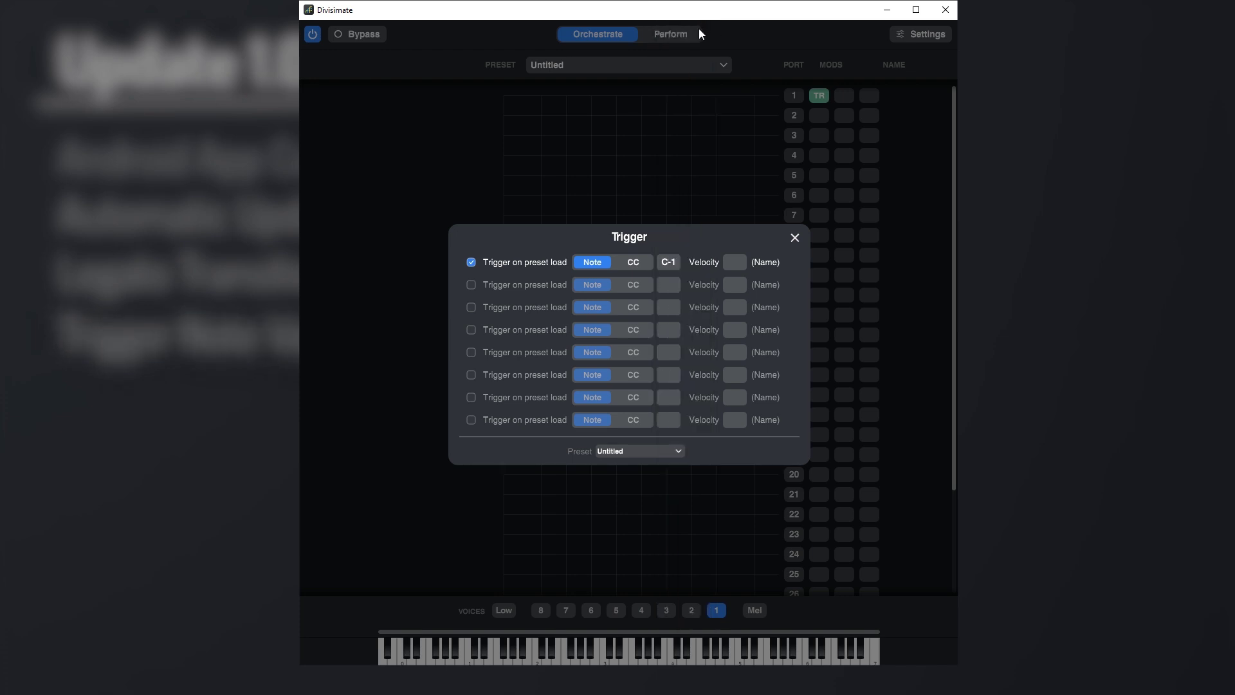
pyautogui.click(739, 266)
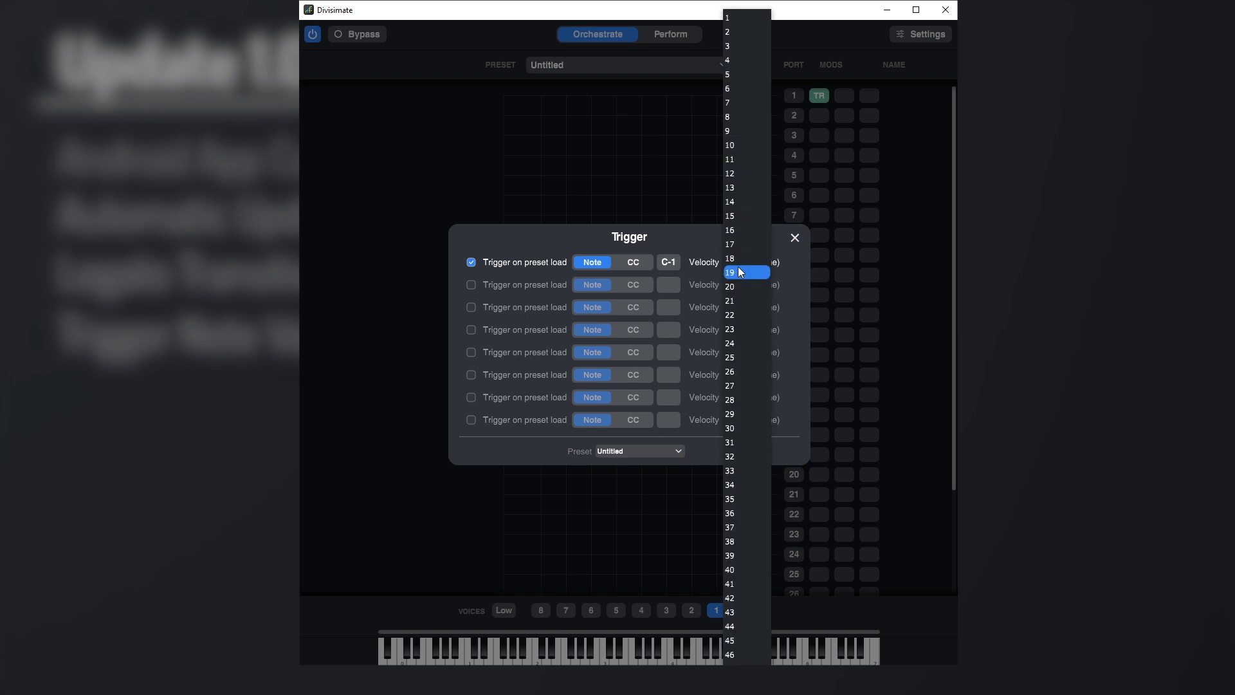
pyautogui.click(738, 266)
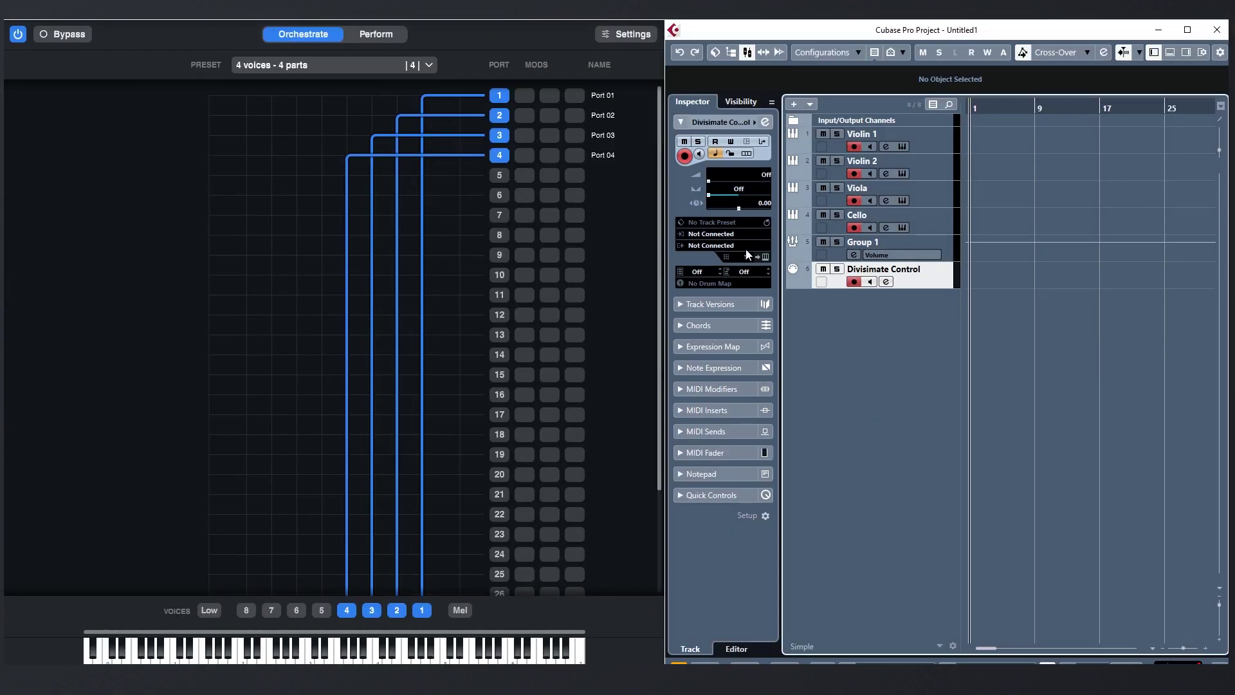
# Route the Divisimate Control track from All MIDI Inputs to Divisimate Loopback, then enable Divisimate's loopback input.
pyautogui.click(744, 247)
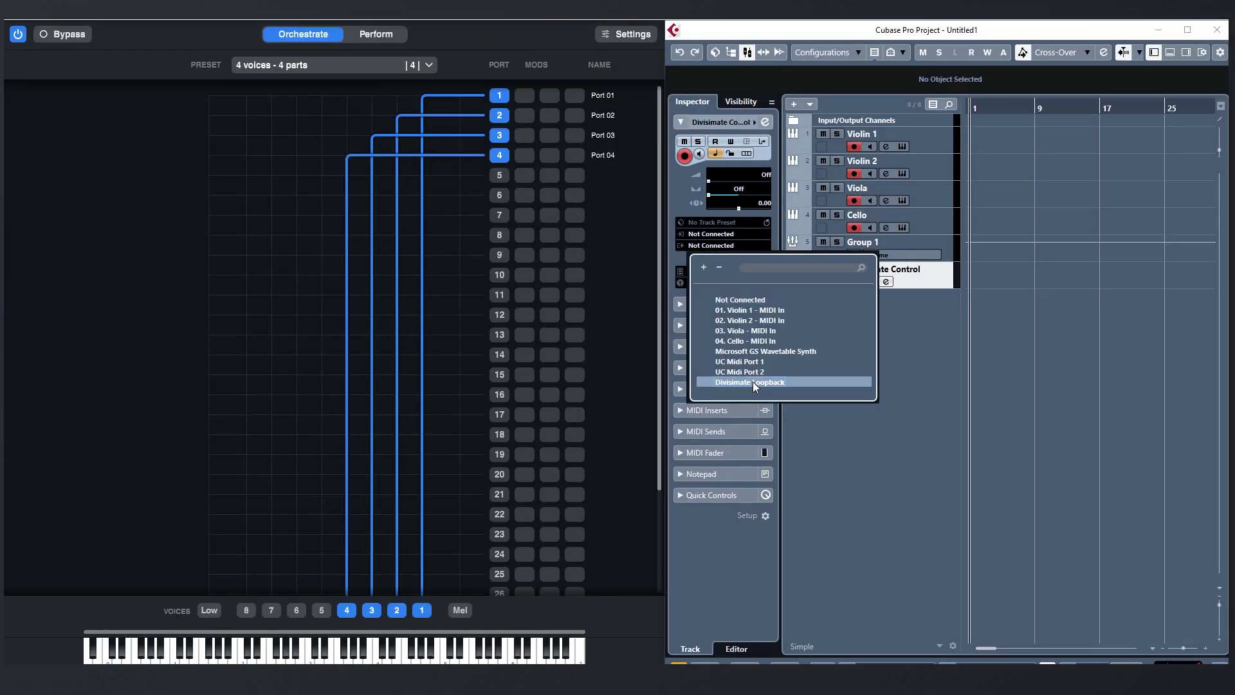
pyautogui.click(753, 381)
pyautogui.click(730, 233)
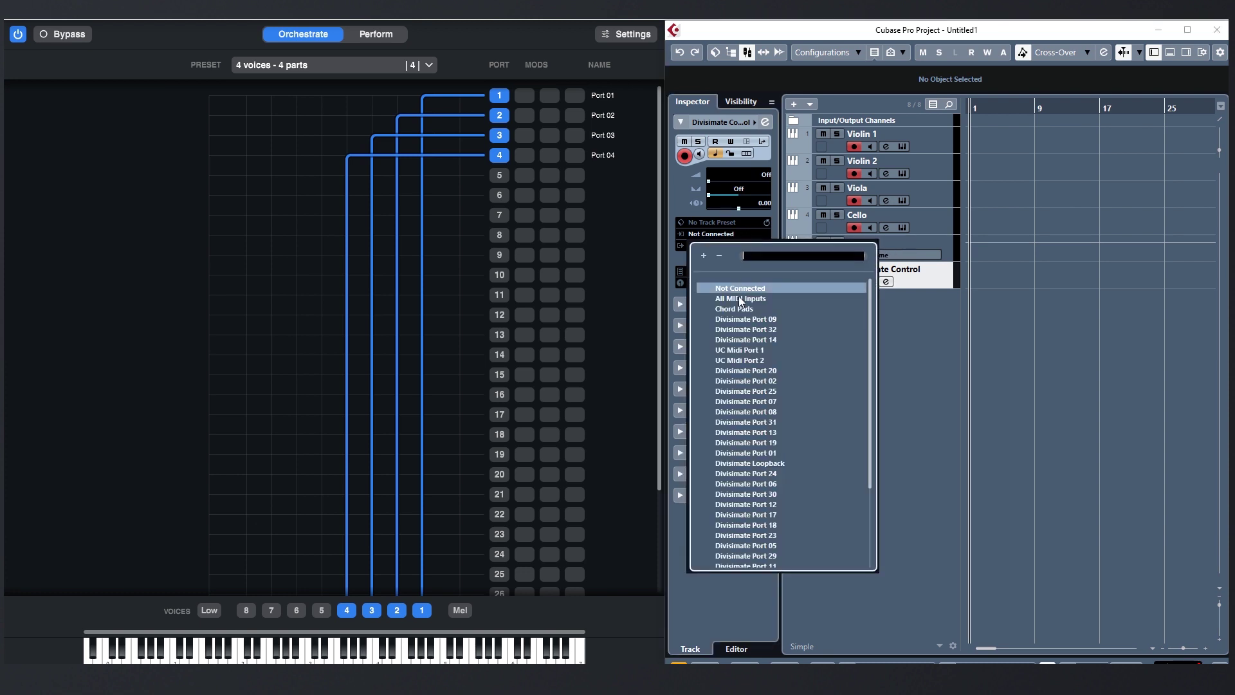
pyautogui.click(738, 295)
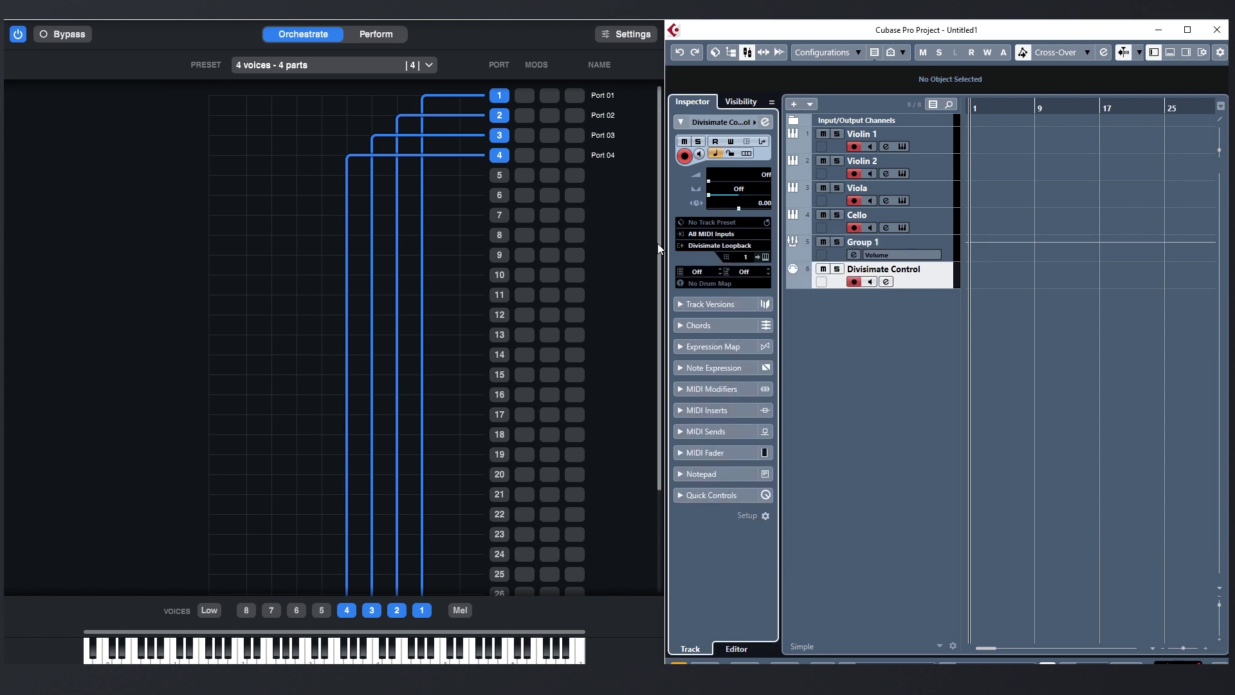
pyautogui.click(624, 36)
pyautogui.click(184, 302)
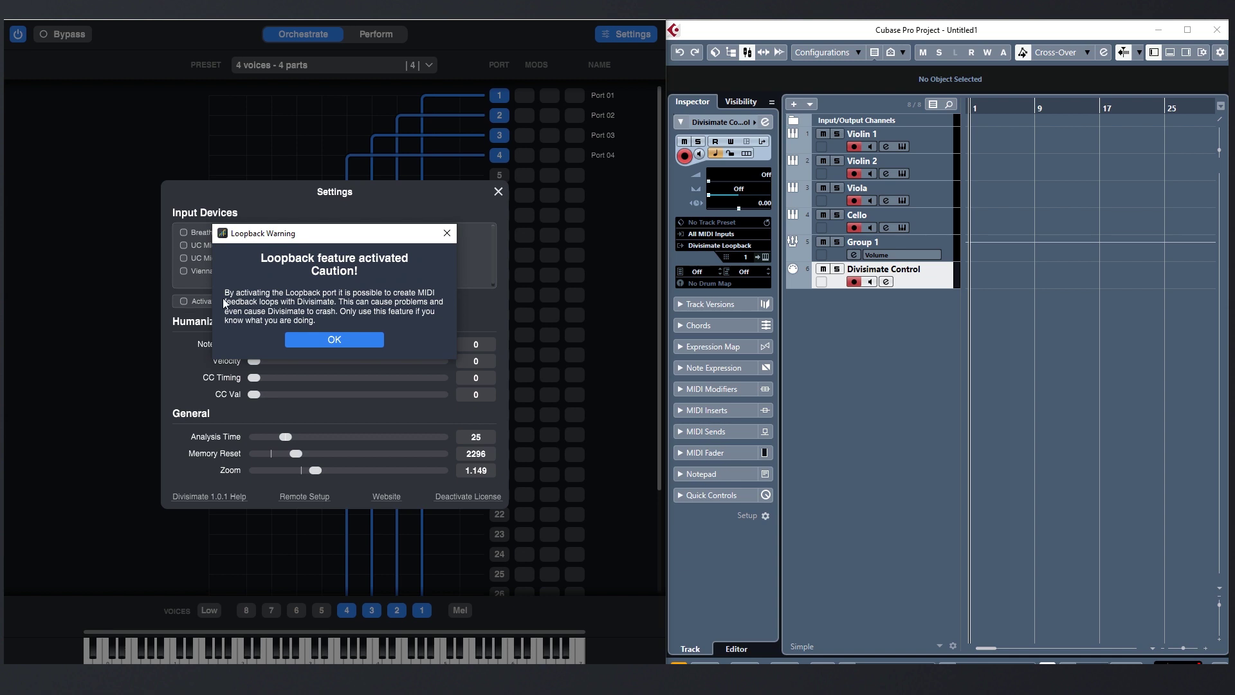
# Confirm the Loopback Warning with OK and close Divisimate's Settings.
pyautogui.click(314, 339)
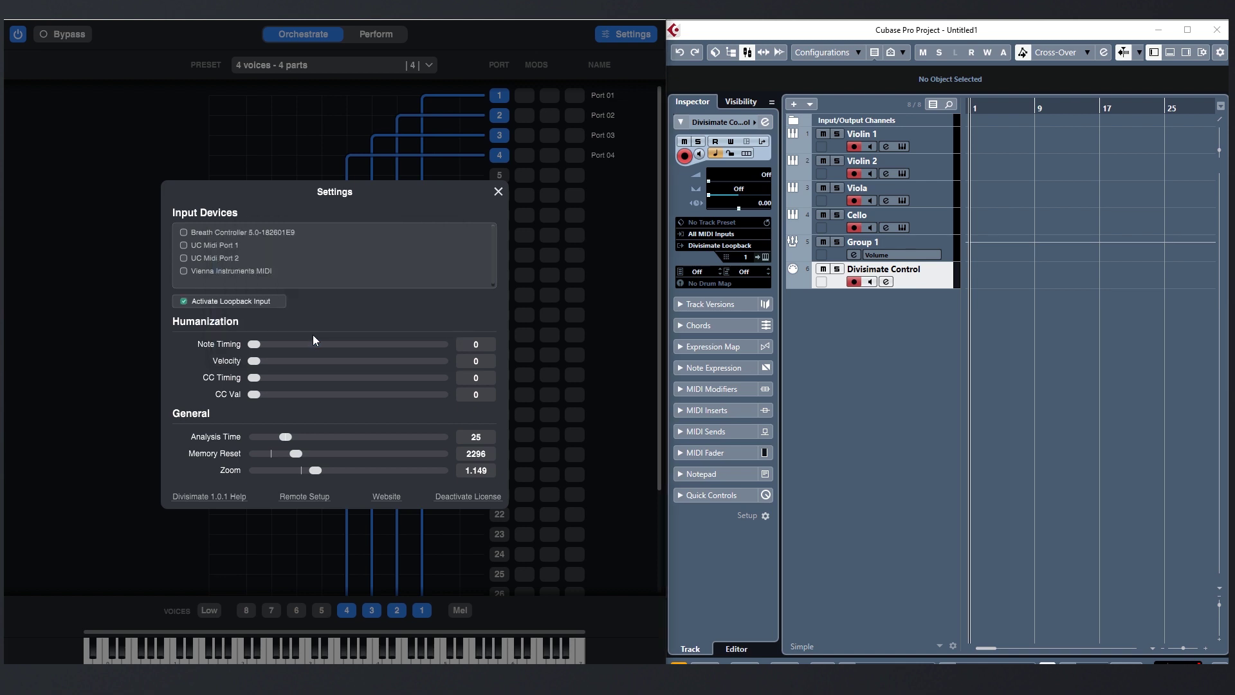
pyautogui.click(497, 193)
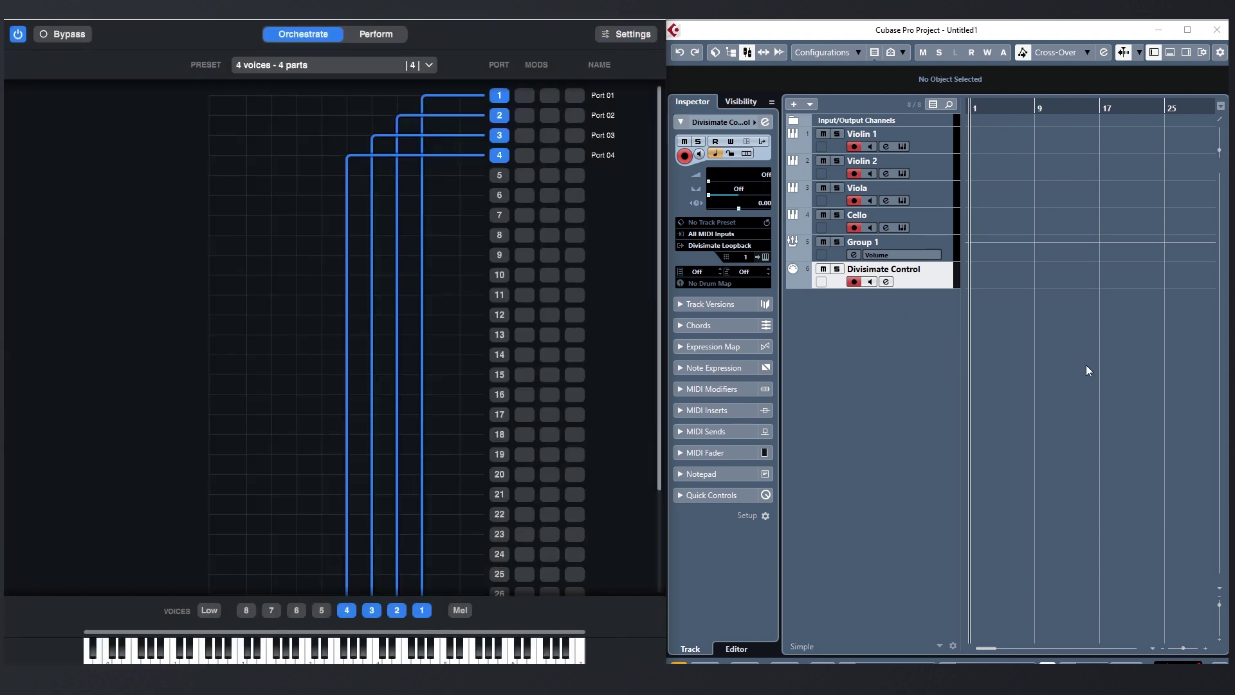
# Record a Divisimate Control part from bar 1 to about bar 9, then select the string parts.
pyautogui.click(1050, 373)
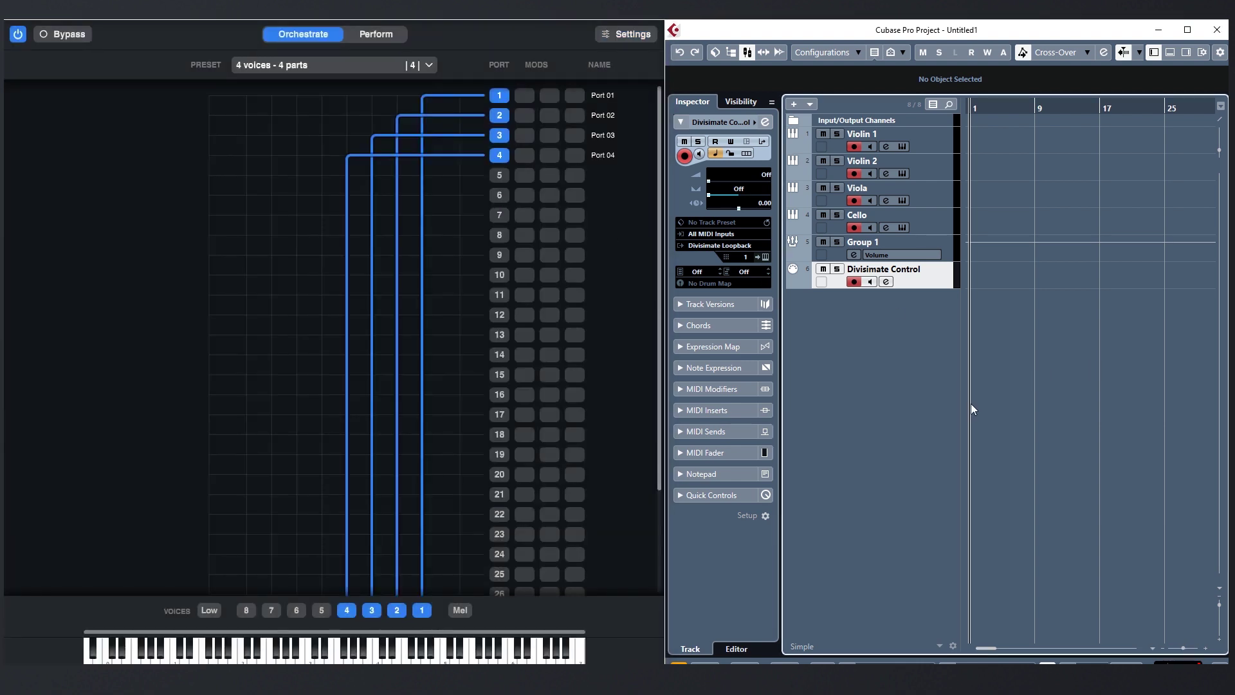
pyautogui.press('KP_Multiply')
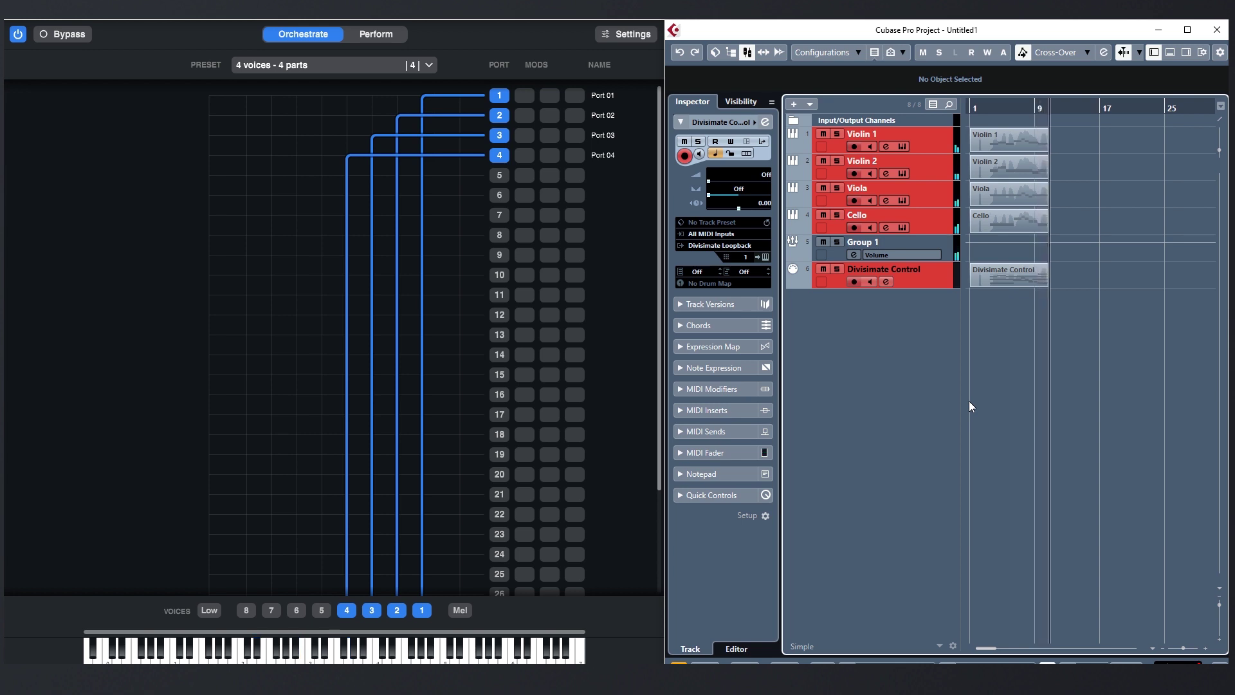
pyautogui.press('space')
pyautogui.moveTo(1114, 211); pyautogui.dragTo(971, 117)
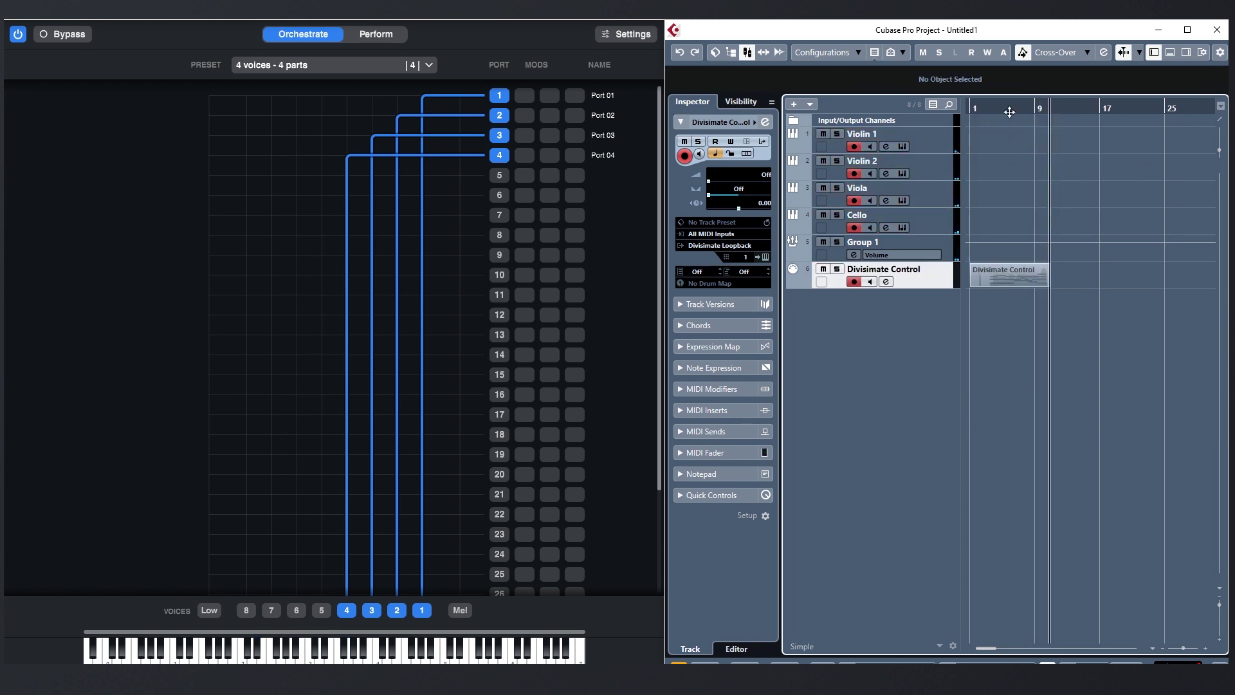
# Open the Divisimate Control part in the Key Editor and adjust the G3 note's length.
pyautogui.doubleClick(1009, 273)
pyautogui.hscroll(-5, 468, 241)
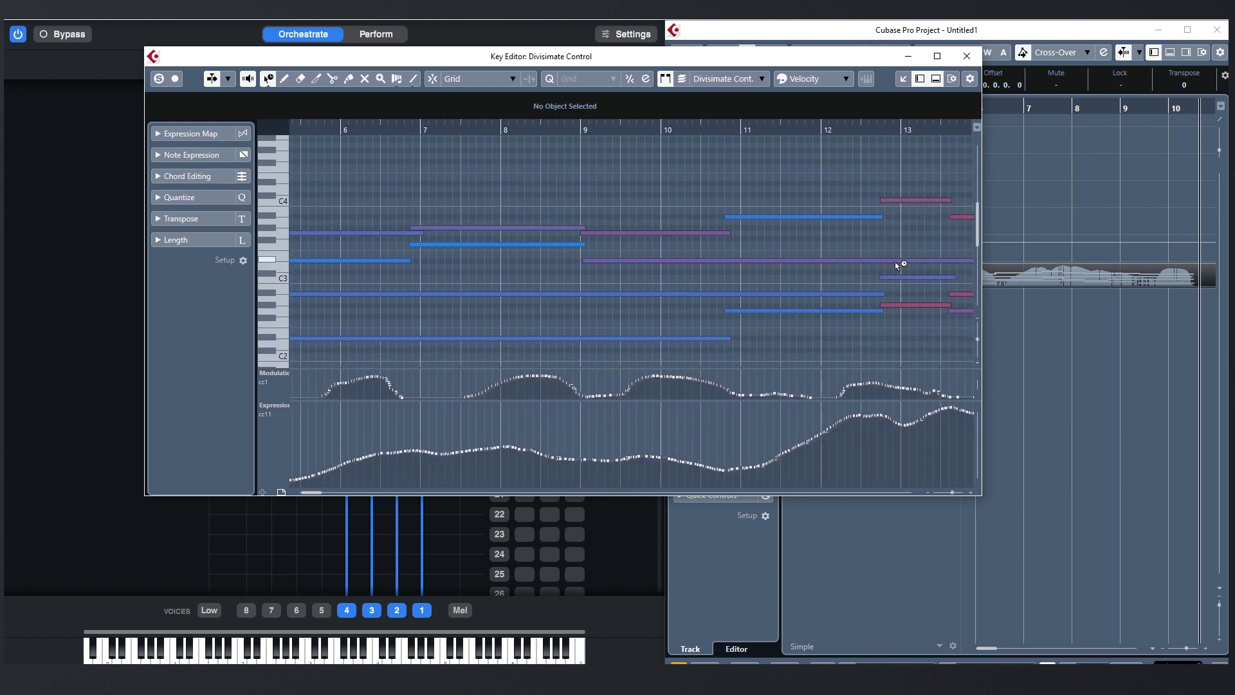
pyautogui.click(406, 252)
pyautogui.scroll(-2, 544, 283)
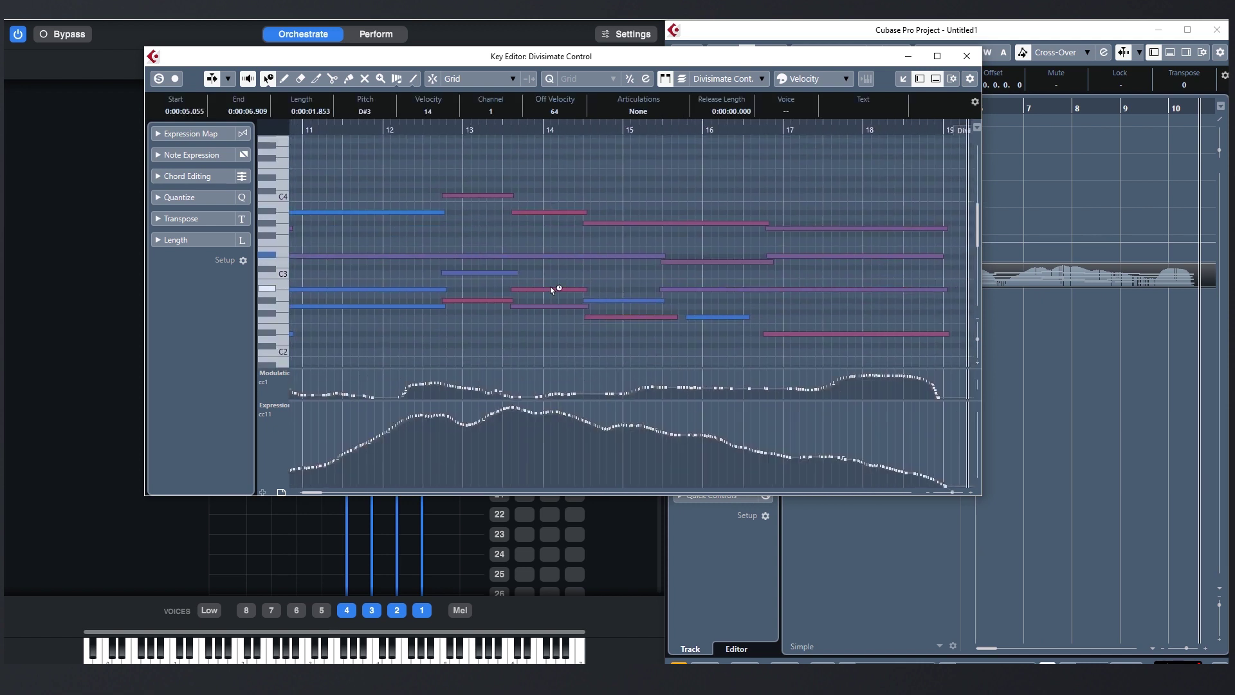
pyautogui.hscroll(-3, 774, 218)
pyautogui.scroll(4, 629, 221)
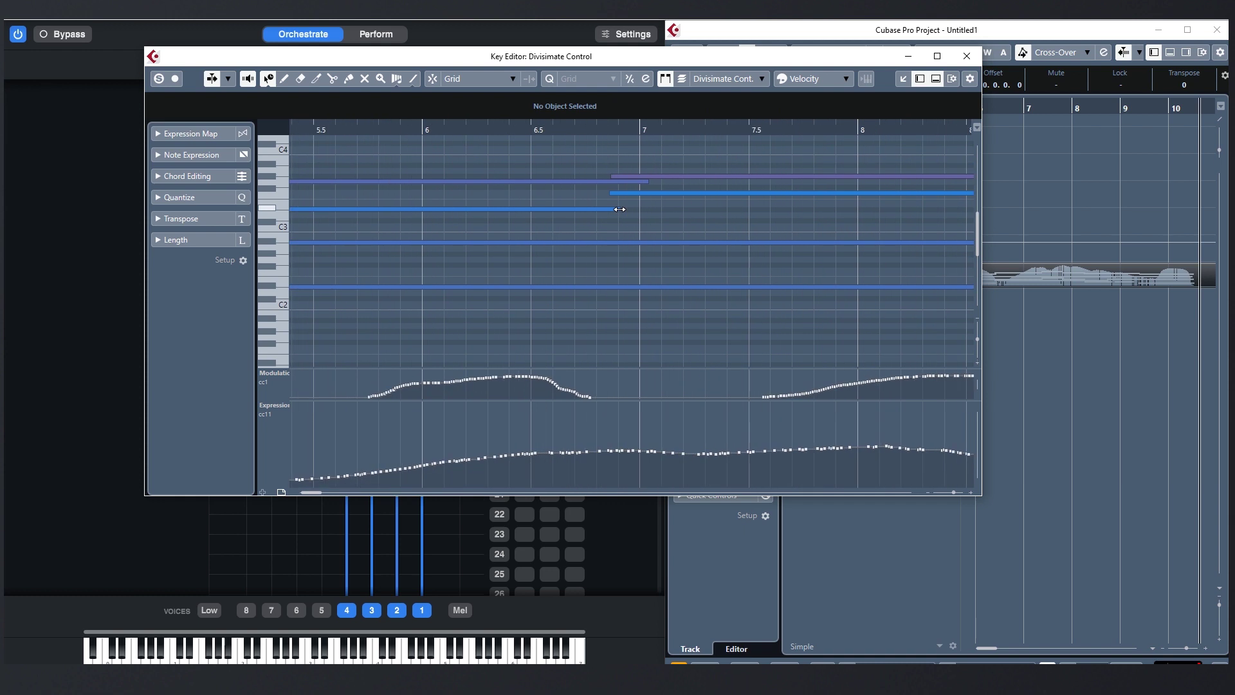
pyautogui.moveTo(644, 182); pyautogui.dragTo(622, 185)
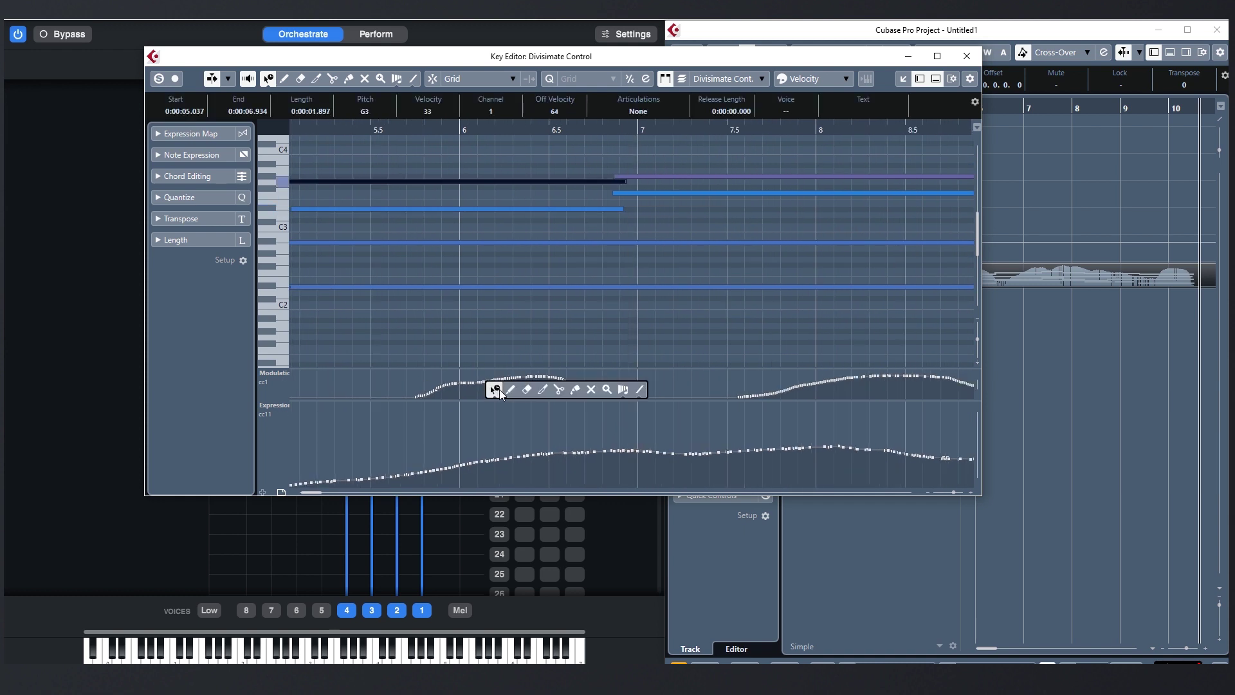
# Redraw the CC1 modulation curve around bar 10 with the Draw tool.
pyautogui.press('8')
pyautogui.moveTo(425, 367); pyautogui.dragTo(424, 303)
pyautogui.moveTo(418, 391)
pyautogui.mouseDown()
pyautogui.moveTo(465, 364)
pyautogui.moveTo(533, 350)
pyautogui.moveTo(600, 397)
pyautogui.moveTo(591, 362)
pyautogui.moveTo(652, 355)
pyautogui.moveTo(843, 400)
pyautogui.moveTo(529, 391)
pyautogui.moveTo(473, 371)
pyautogui.moveTo(605, 336)
pyautogui.mouseUp()
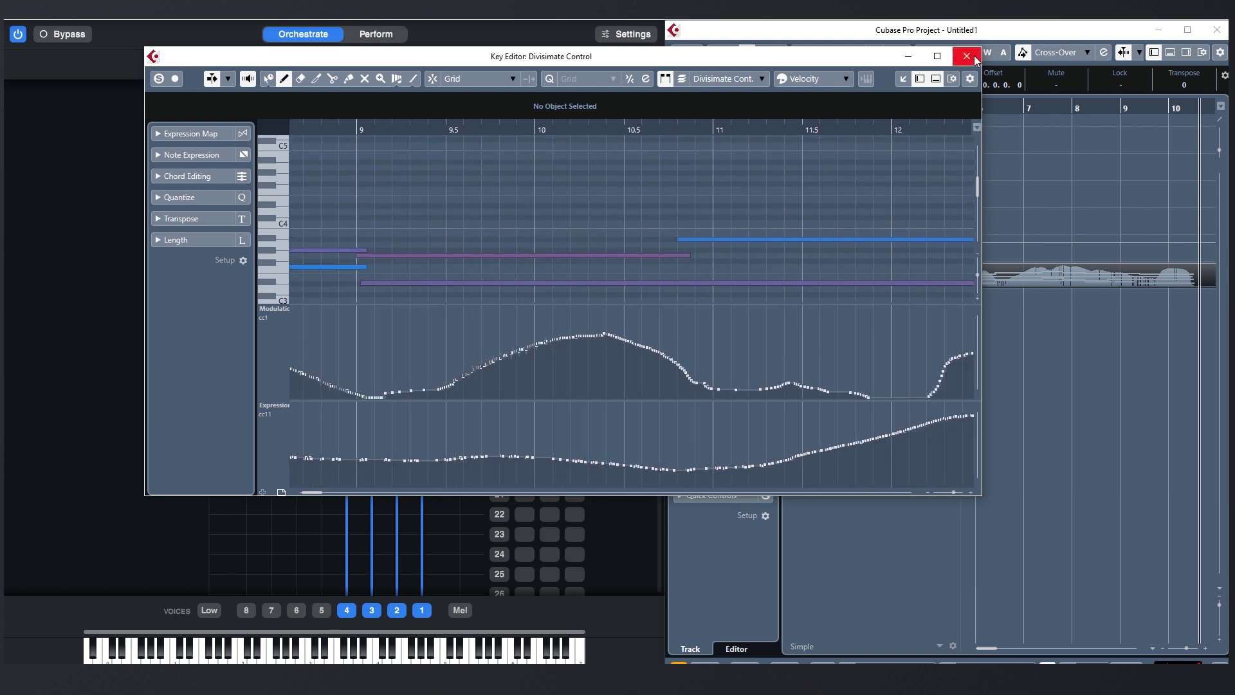
# Close the Key Editor and record fresh Violin 1, Violin 2, Viola and Cello parts to about bar 11.
pyautogui.click(967, 56)
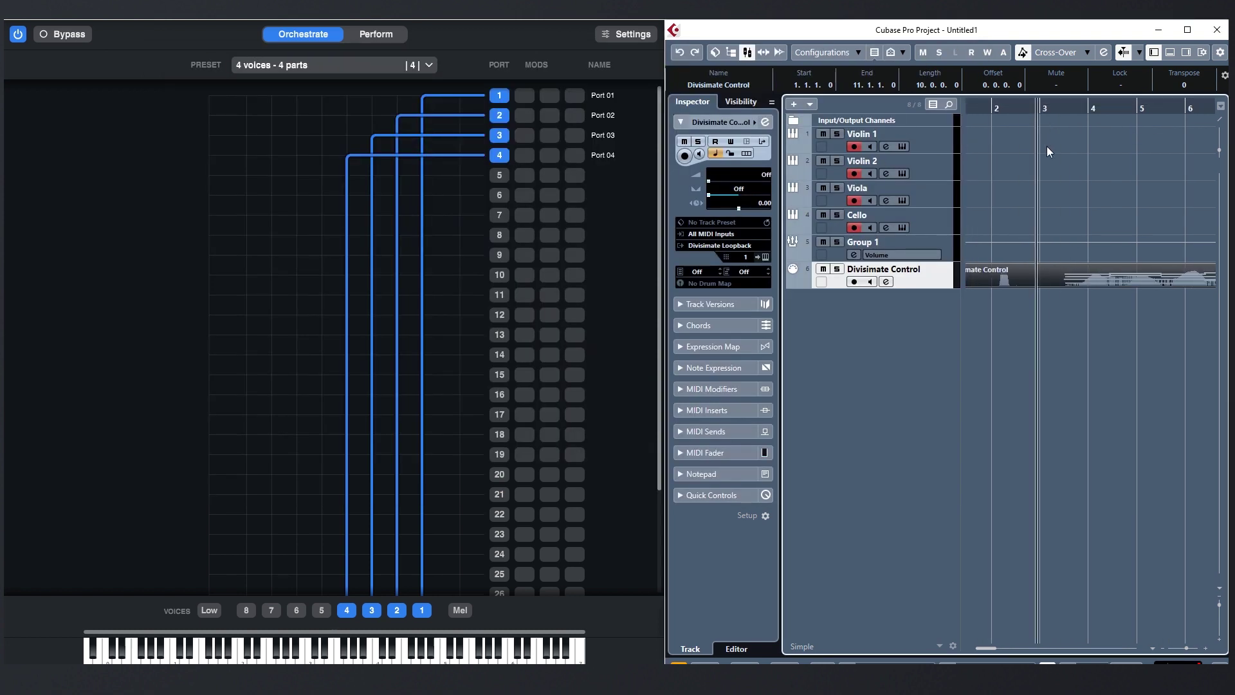
pyautogui.click(1047, 146)
pyautogui.press('KP_Multiply')
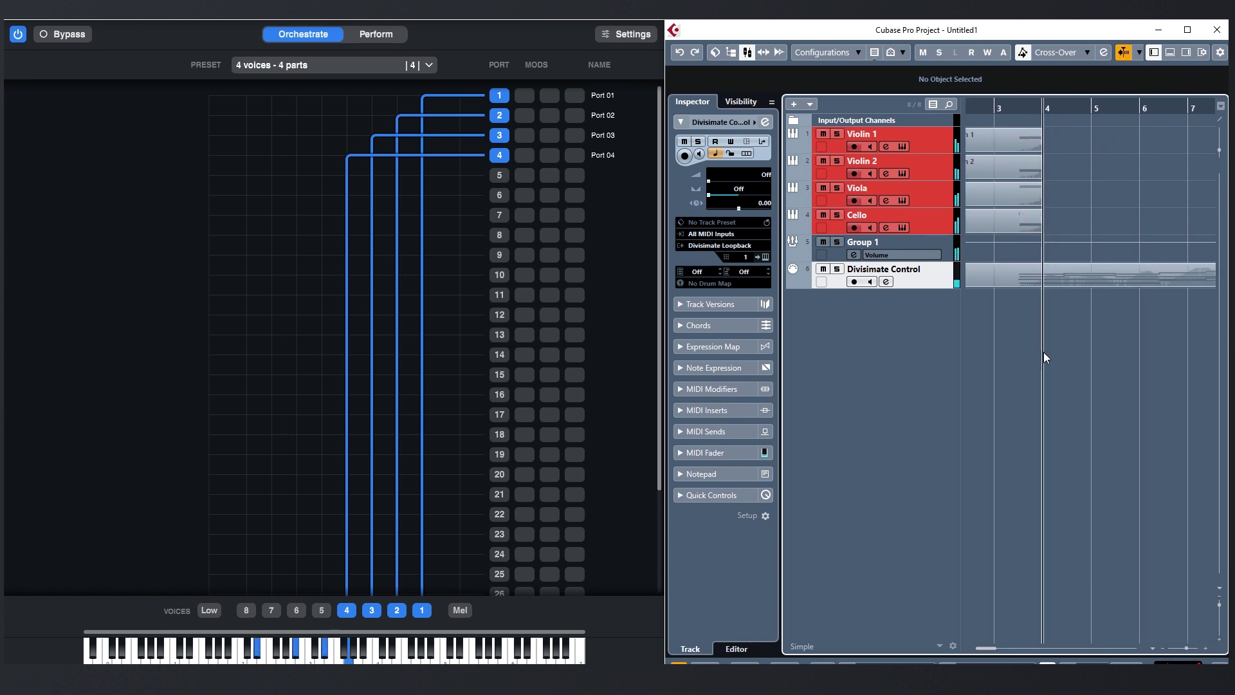
pyautogui.press('g')
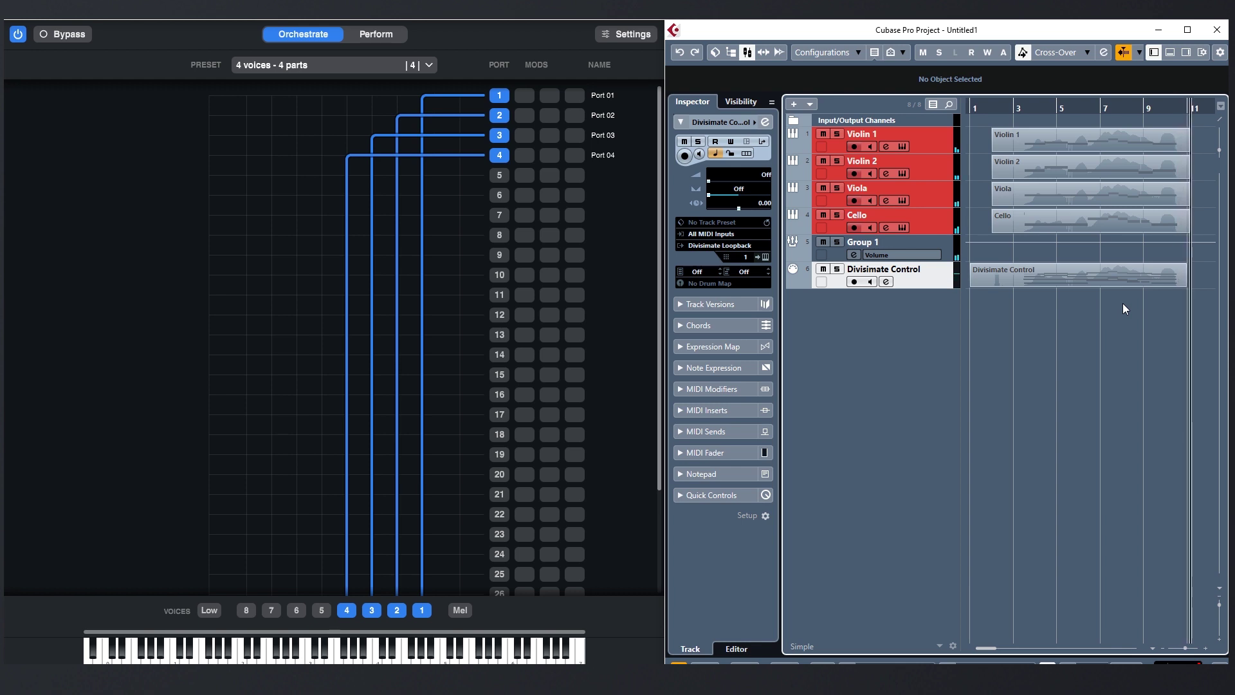
pyautogui.press('space')
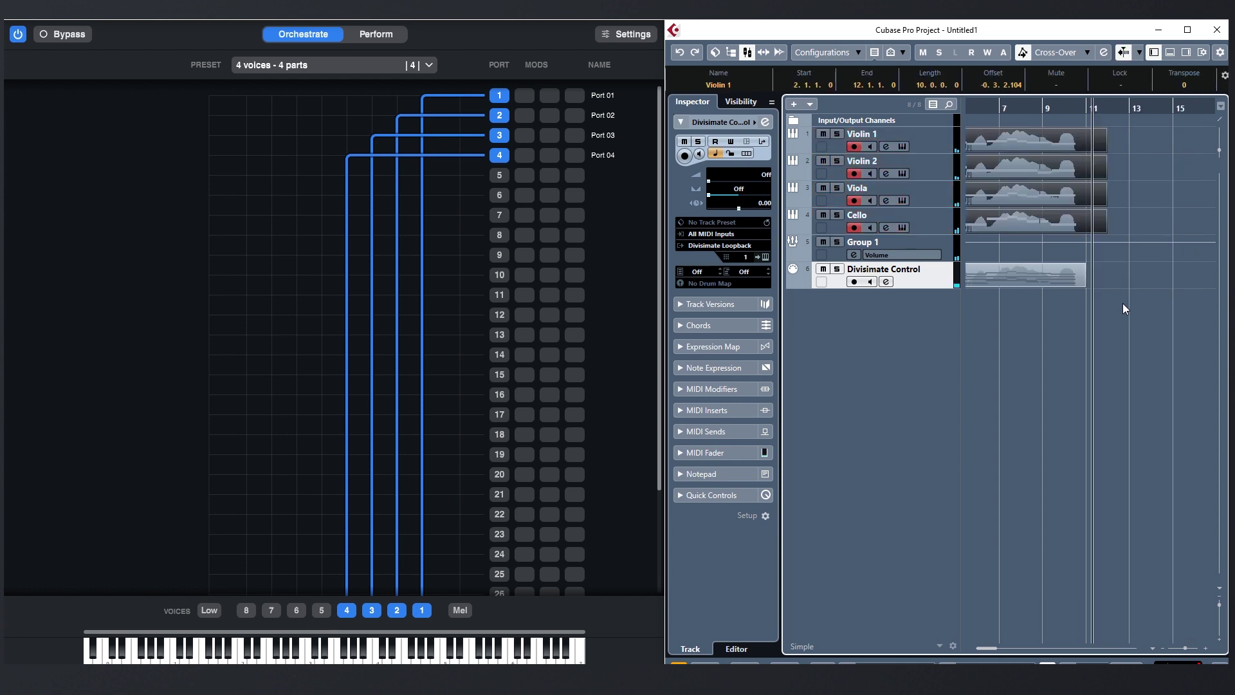